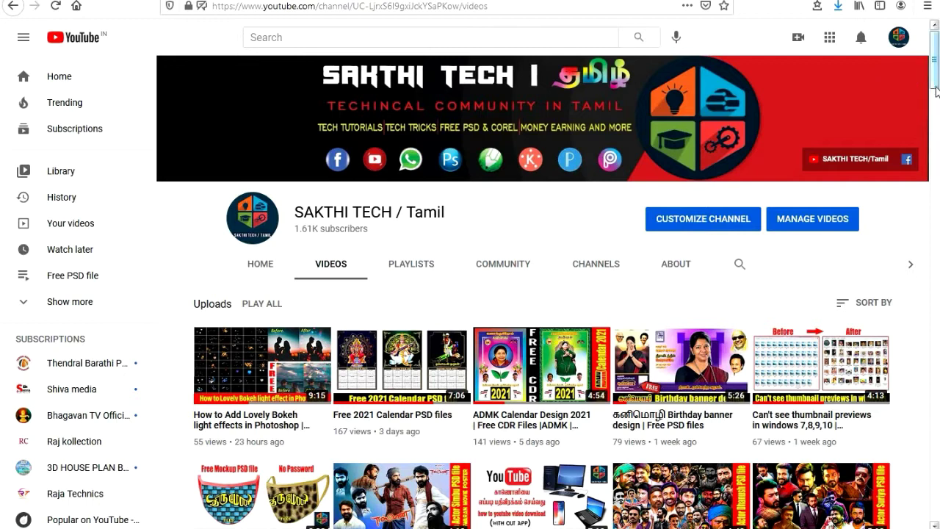
- Browse the channel's uploaded videos down to the oldest one and return towards the newest
left_click_drag(935, 83, 938, 104)
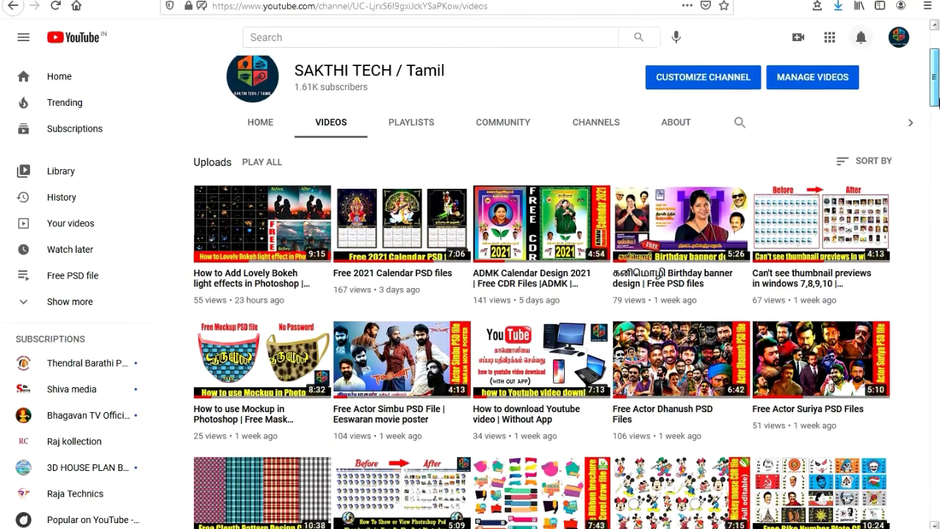
scroll(927, 225, "down", 2)
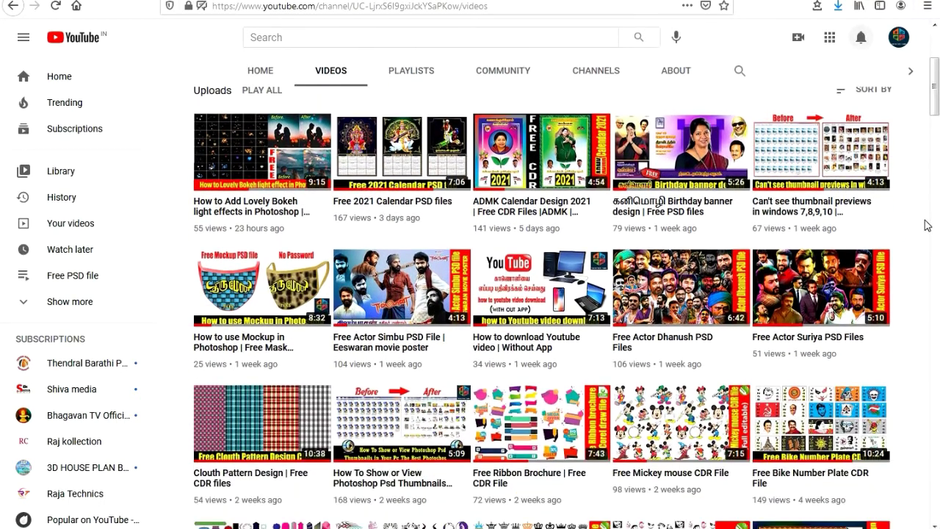
scroll(927, 226, "down", 5)
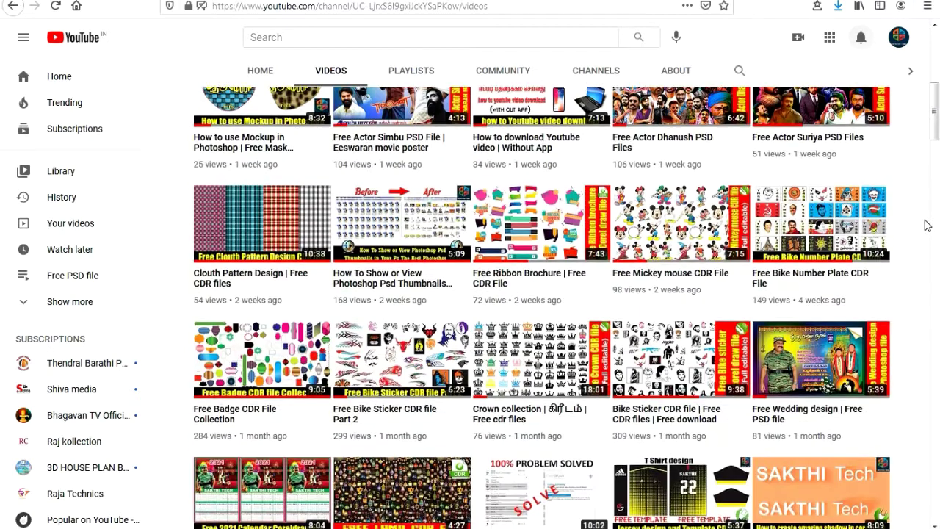
scroll(928, 225, "down", 3)
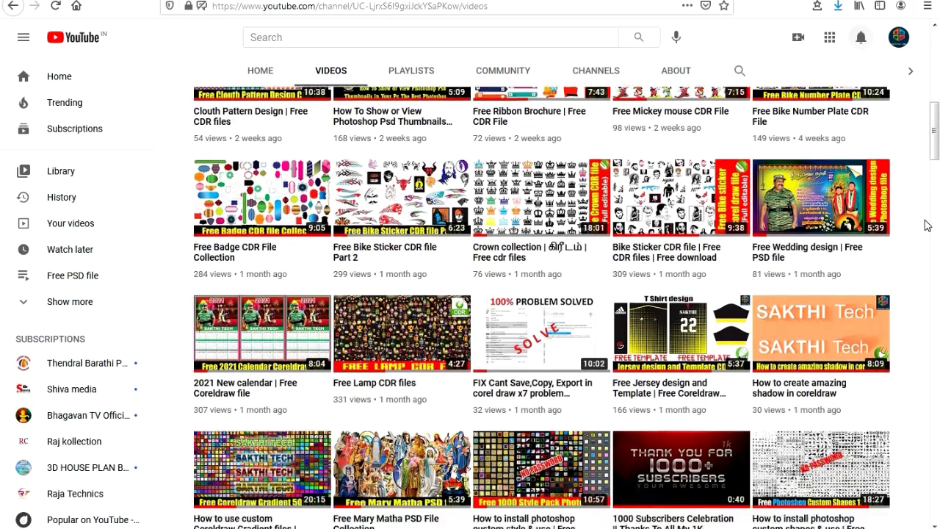
scroll(928, 225, "down", 3)
scroll(928, 225, "down", 5)
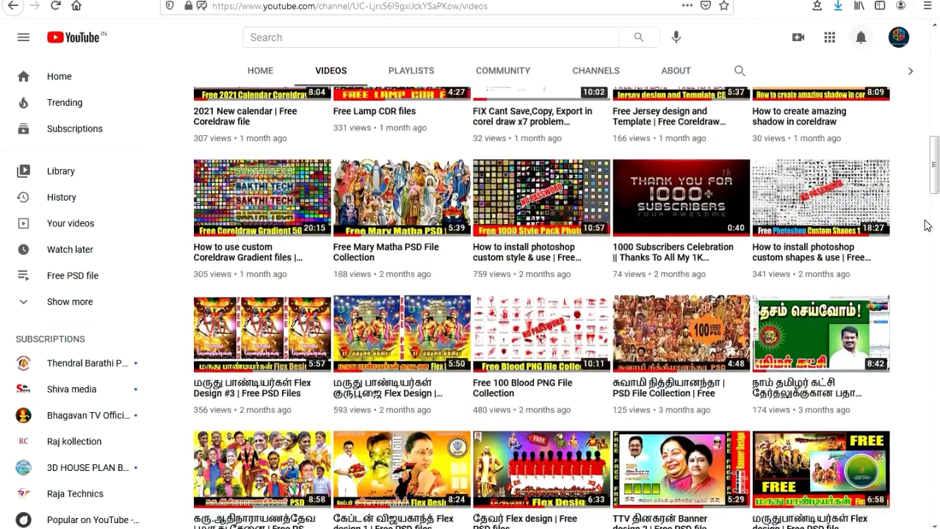
scroll(928, 226, "down", 2)
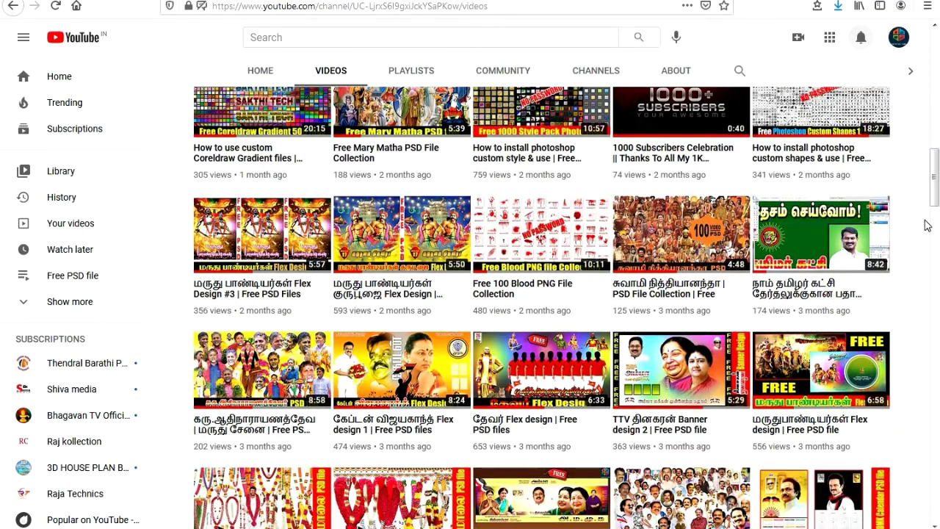
scroll(927, 226, "down", 6)
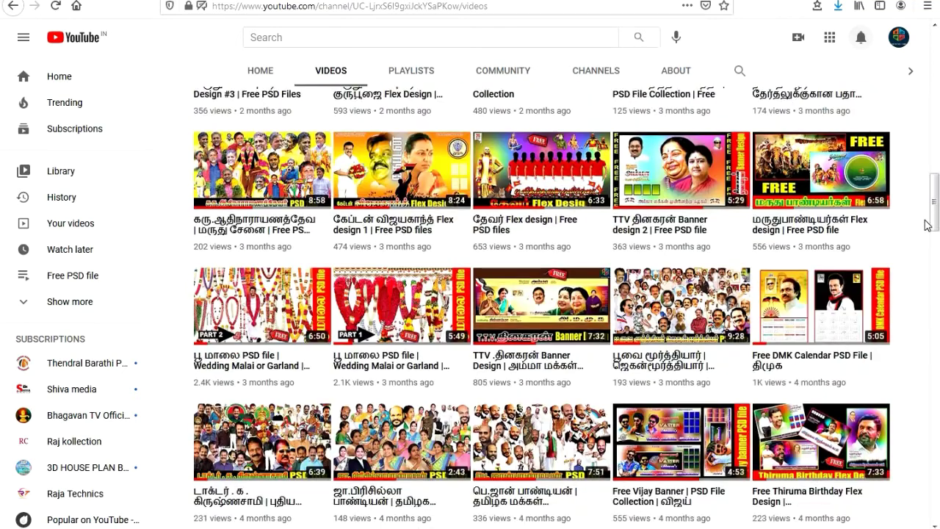
scroll(927, 226, "down", 6)
scroll(928, 225, "down", 8)
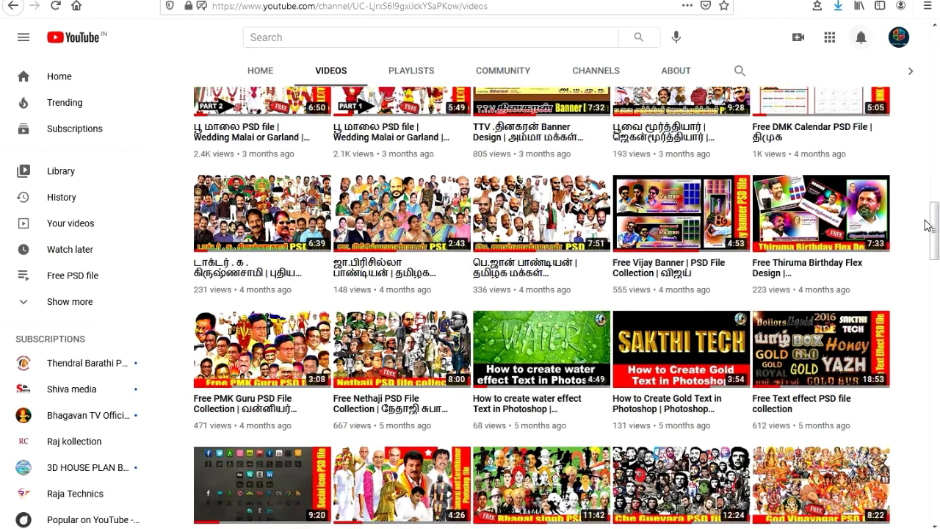
scroll(927, 226, "down", 10)
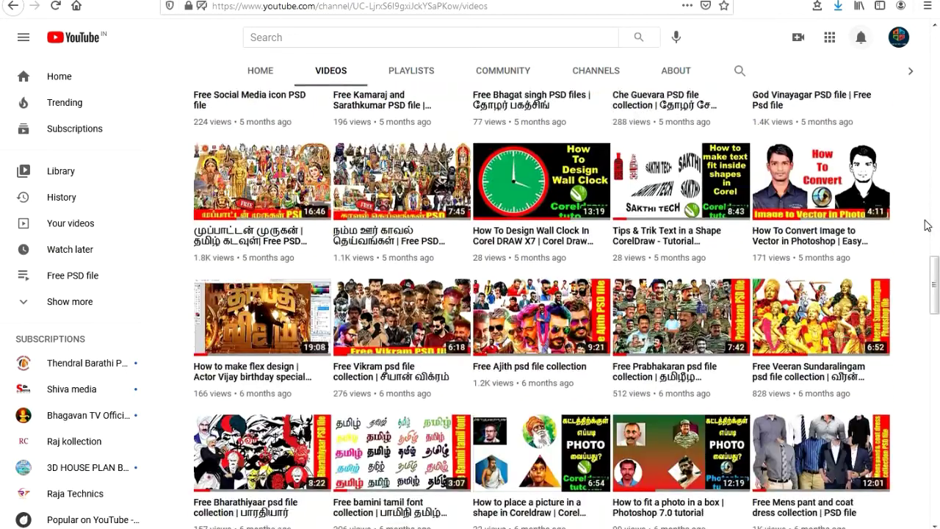
scroll(927, 225, "down", 5)
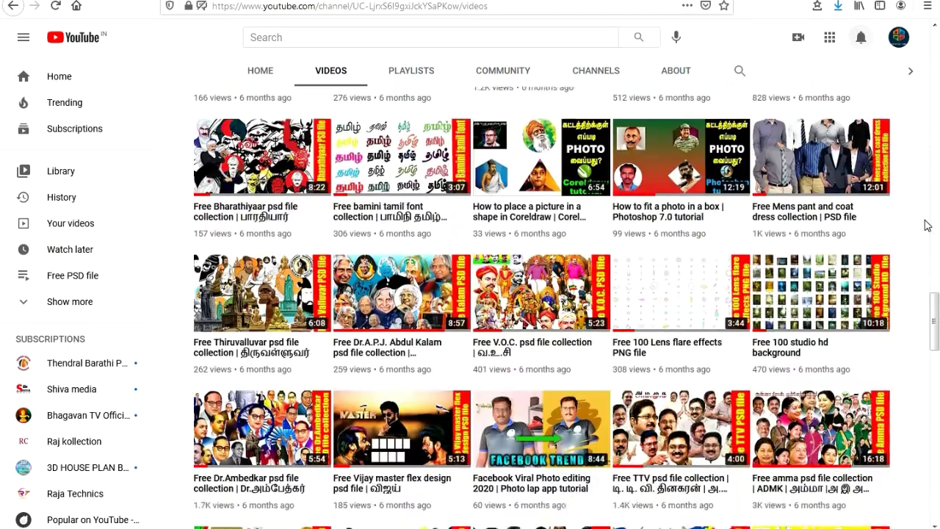
scroll(927, 225, "down", 7)
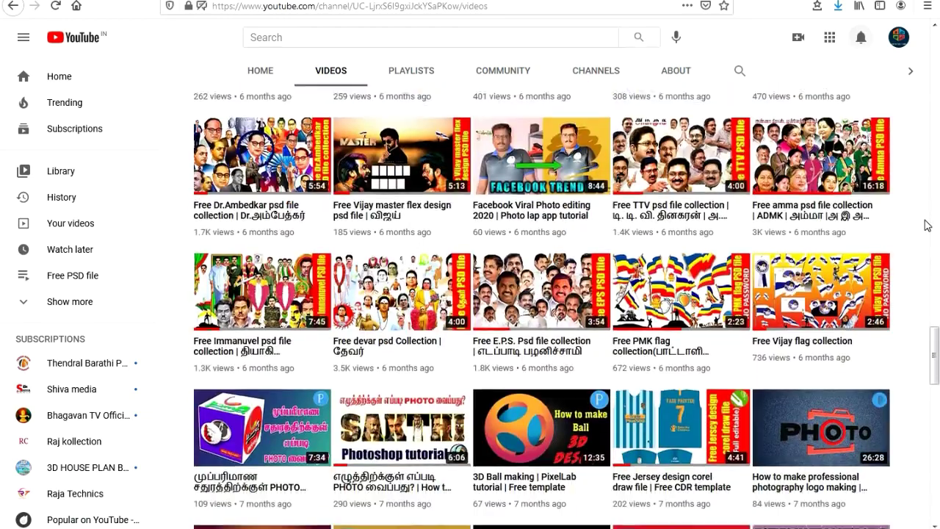
scroll(928, 225, "down", 9)
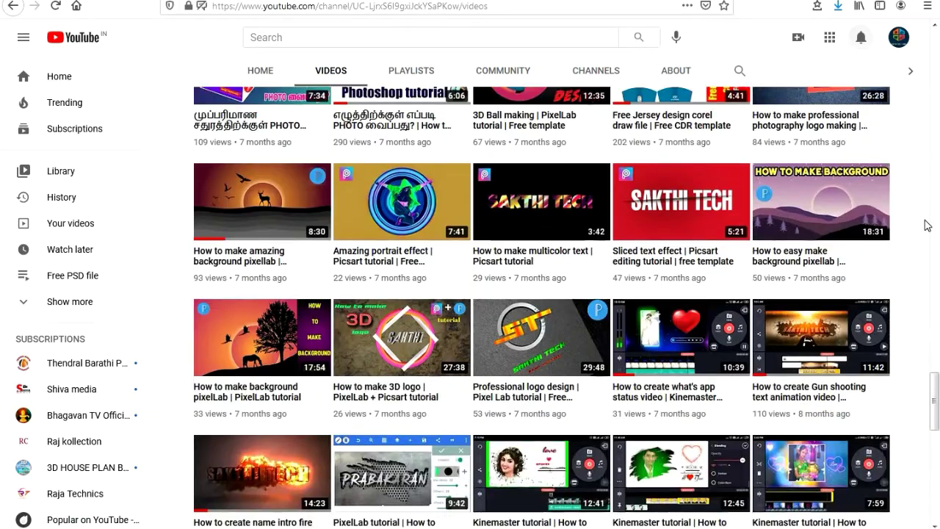
scroll(927, 226, "down", 6)
scroll(927, 226, "down", 11)
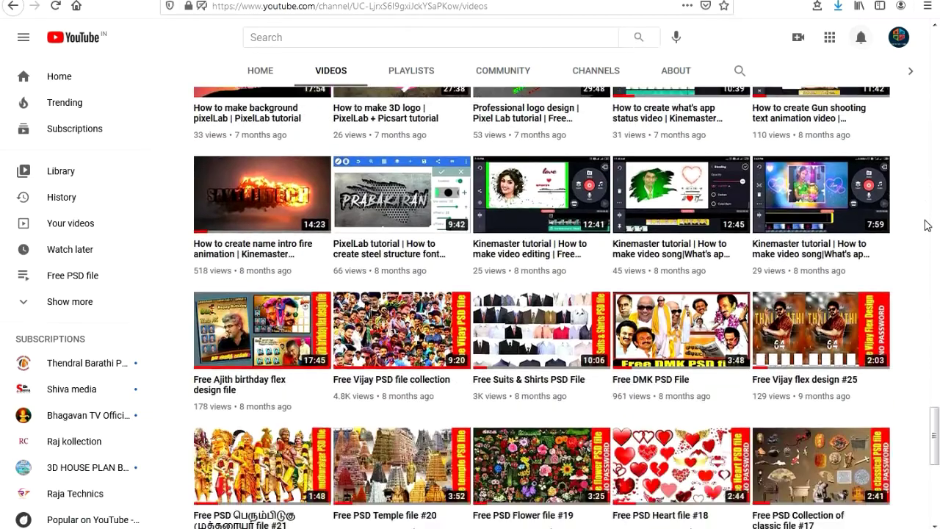
scroll(927, 225, "down", 5)
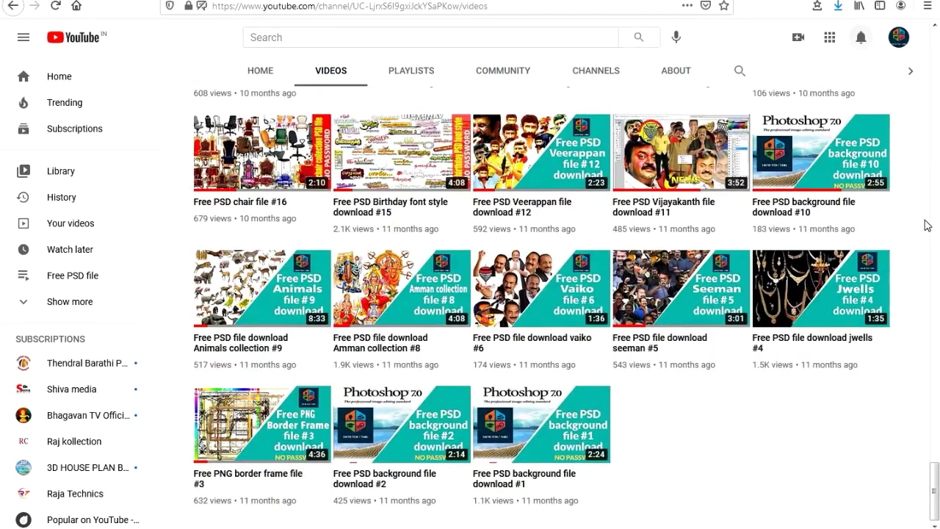
scroll(927, 226, "up", 20)
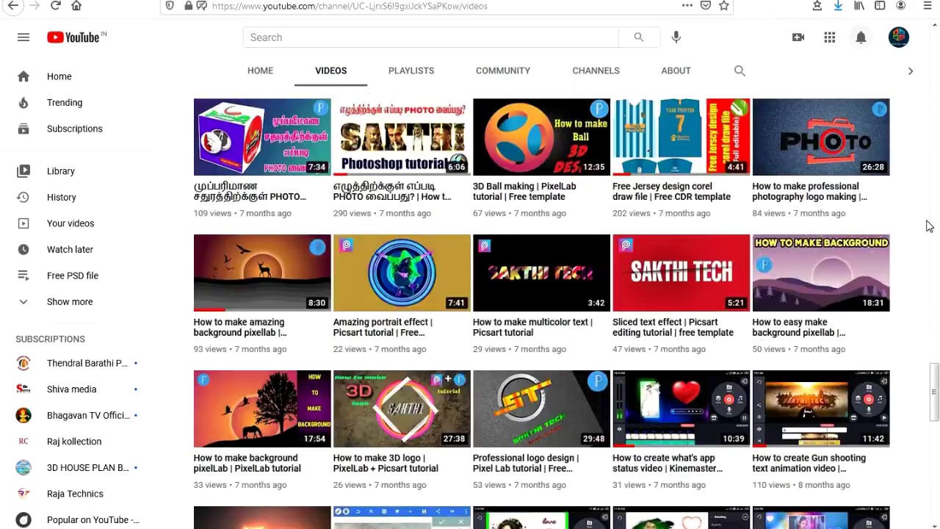
scroll(930, 229, "up", 20)
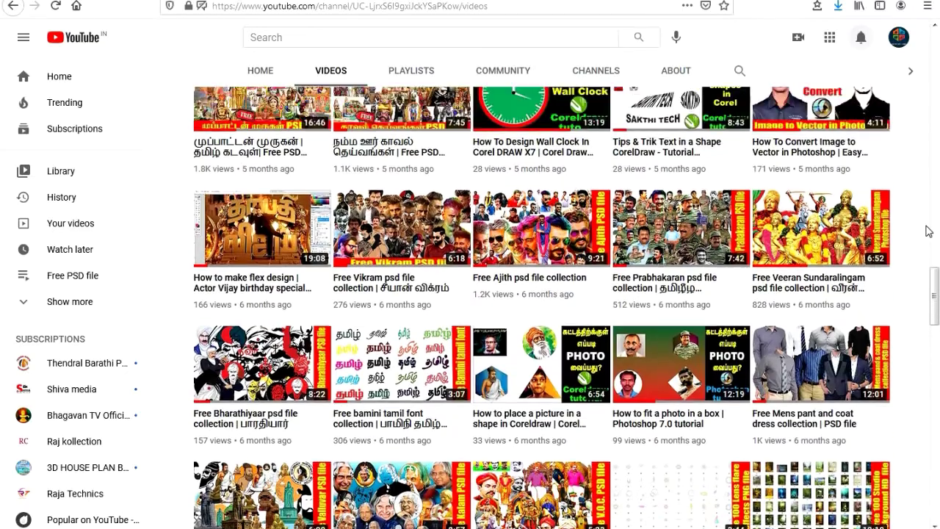
scroll(929, 232, "up", 20)
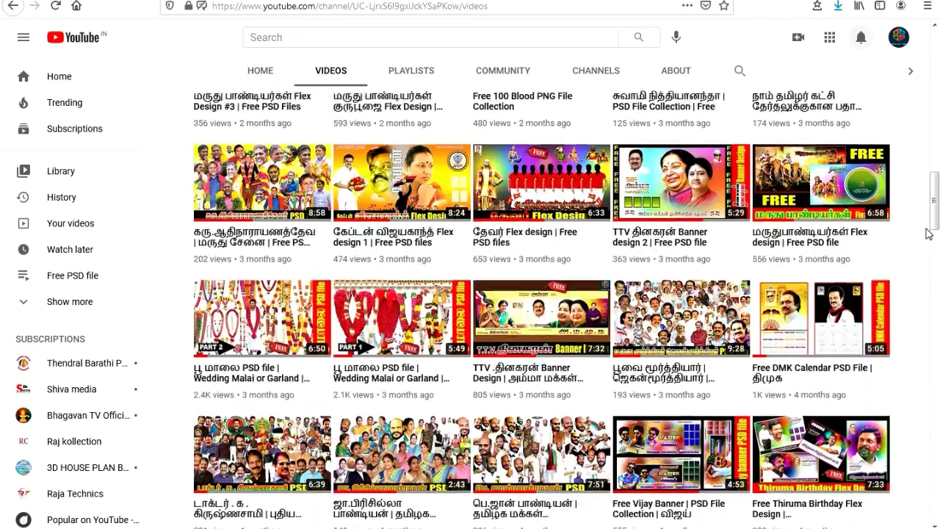
scroll(929, 234, "up", 8)
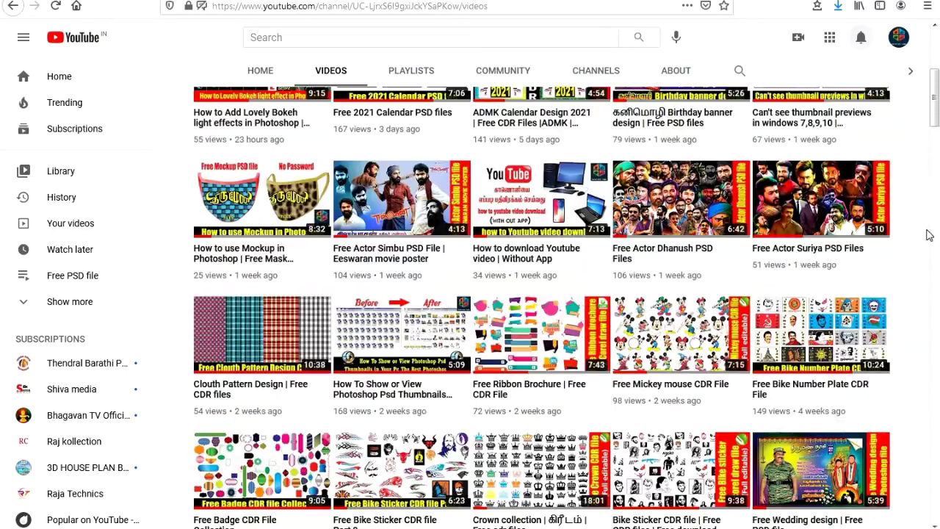
scroll(929, 235, "up", 4)
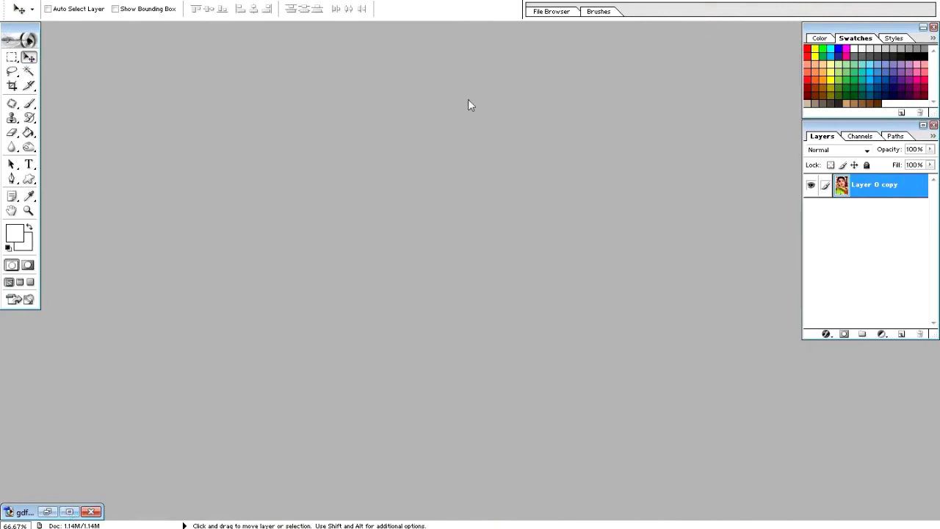
- Switch to Photoshop, restore the minimized gdfhgtrfh.JPG portrait in standard screen mode, and place its window beside the toolbox
left_click(69, 512)
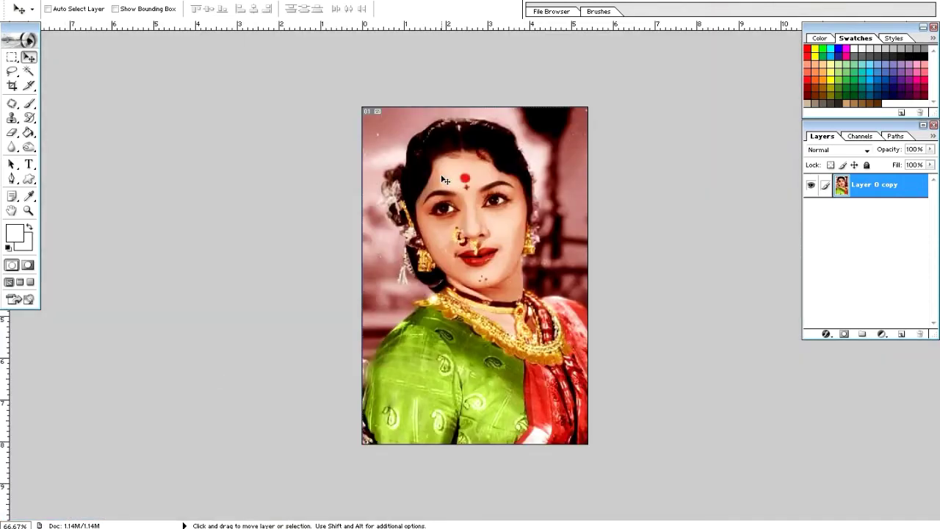
key("f")
key("f")
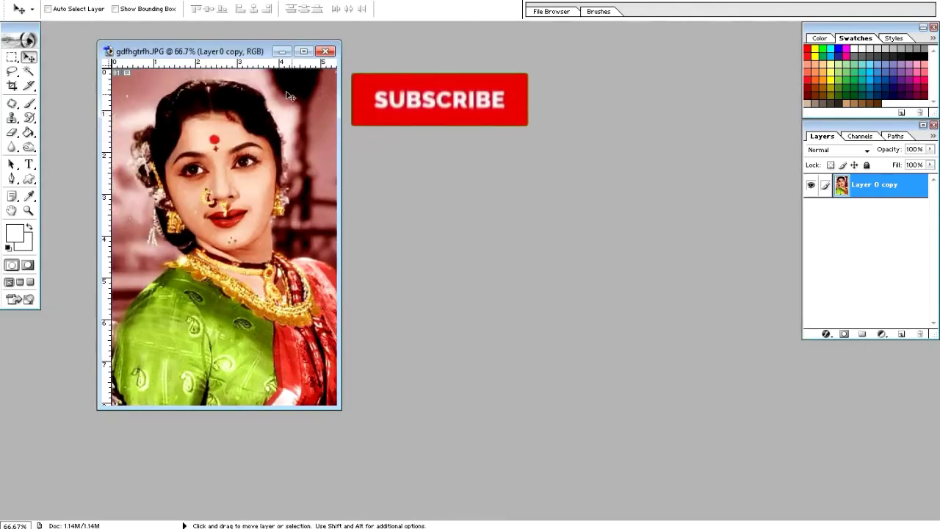
left_click_drag(235, 51, 187, 50)
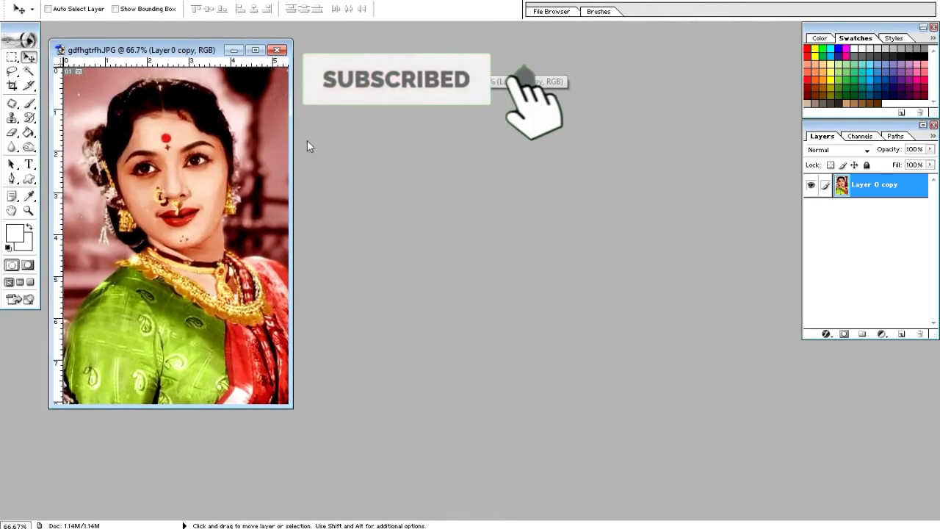
- Show the Actions palette in the workspace
left_click(207, 2)
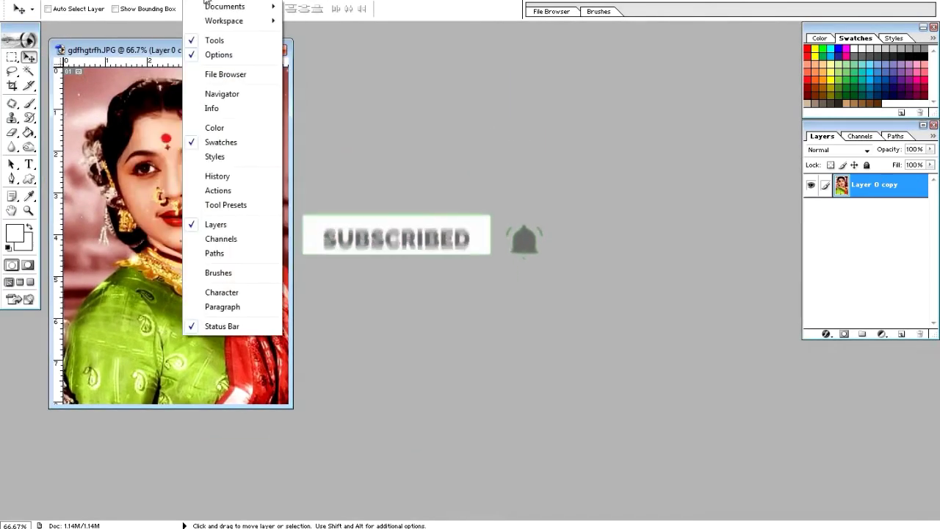
mouse_move(172, 1)
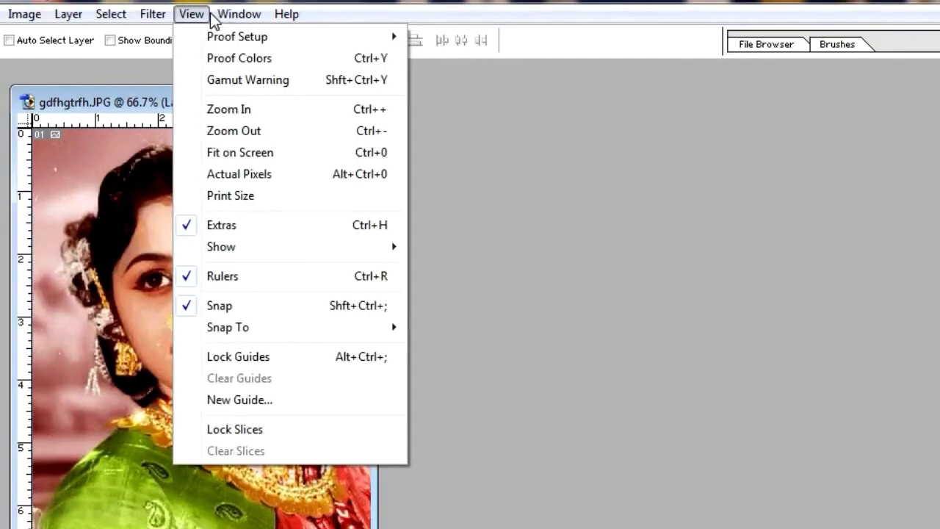
mouse_move(230, 22)
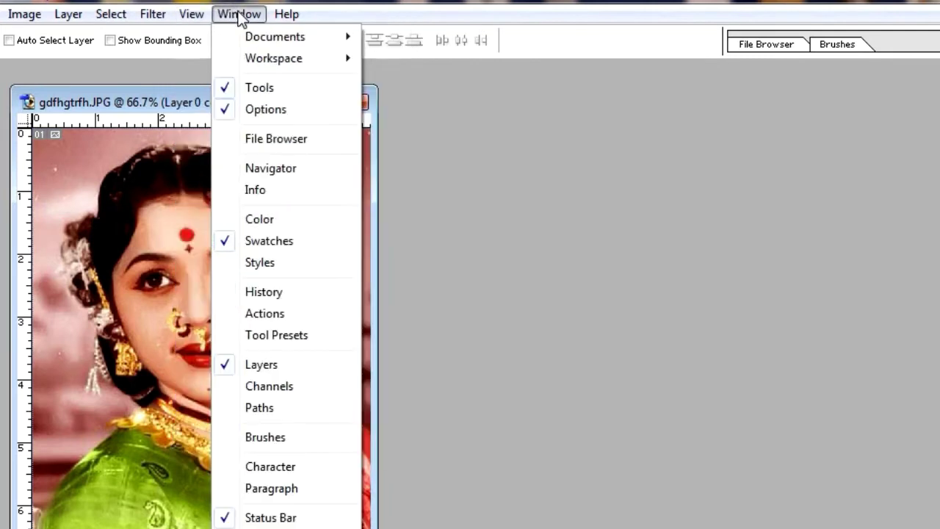
left_click(263, 315)
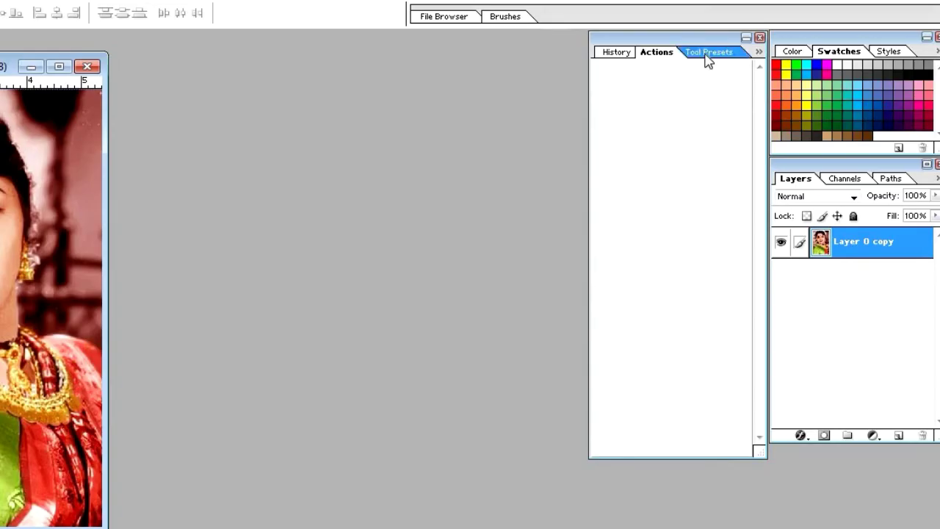
left_click(708, 53)
left_click(657, 52)
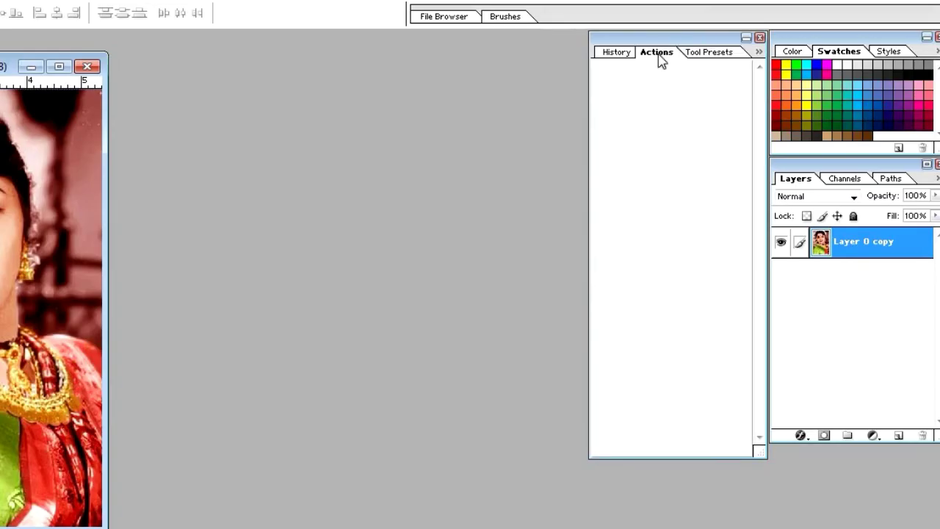
- Load the action file "8 passport photo Creations" into the Actions palette
left_click(760, 53)
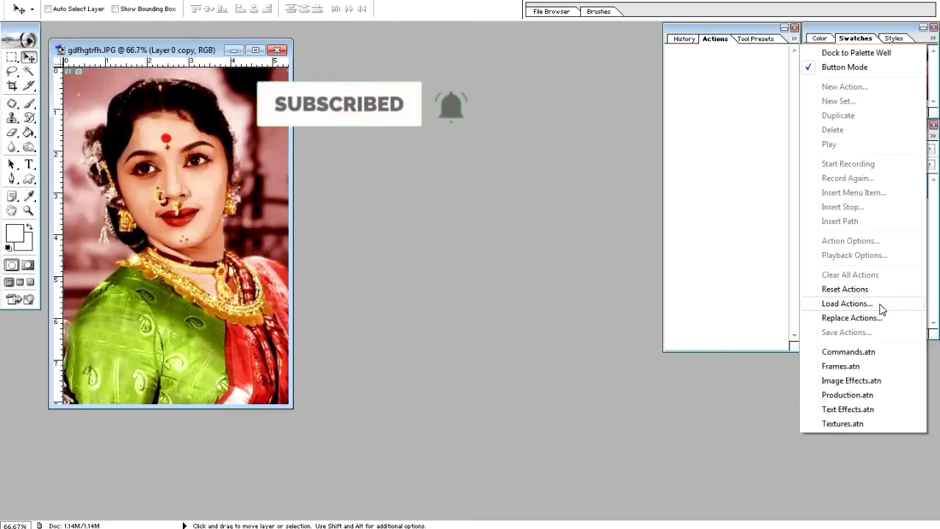
left_click(873, 404)
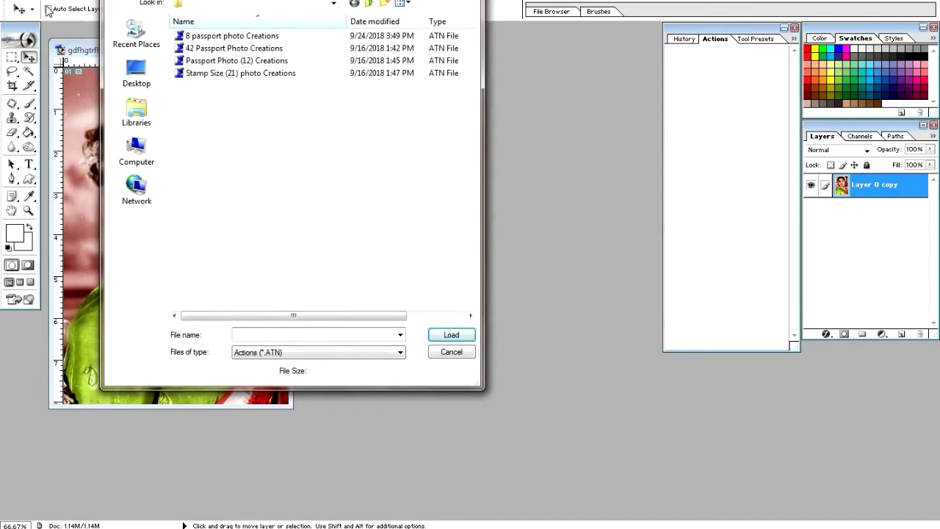
left_click_drag(393, 0, 445, 28)
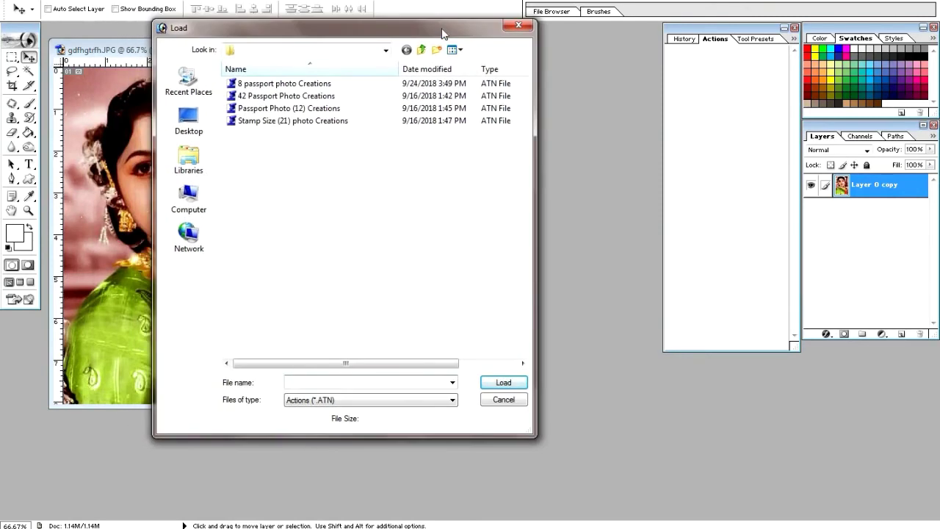
left_click(277, 85)
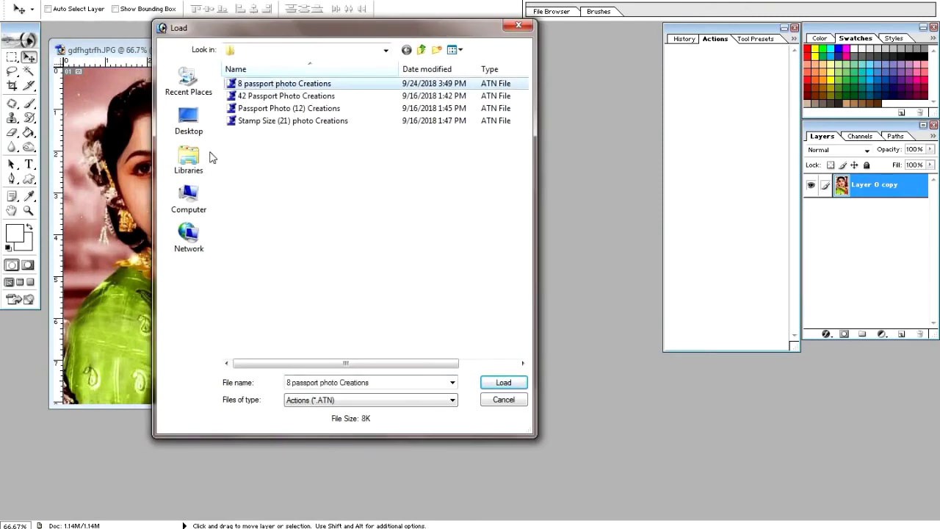
left_click(504, 385)
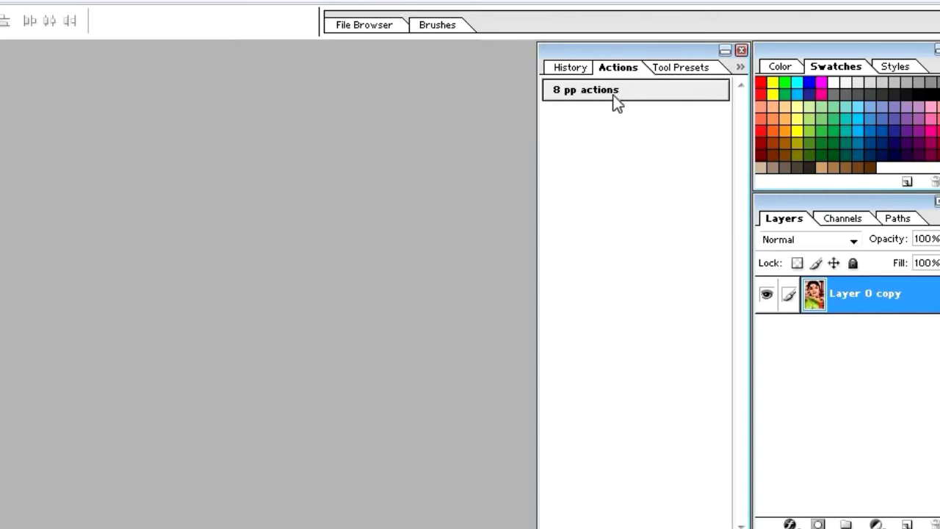
- Turn off Button Mode for the loaded actions and select the "8 pp actions" entry
left_click(741, 69)
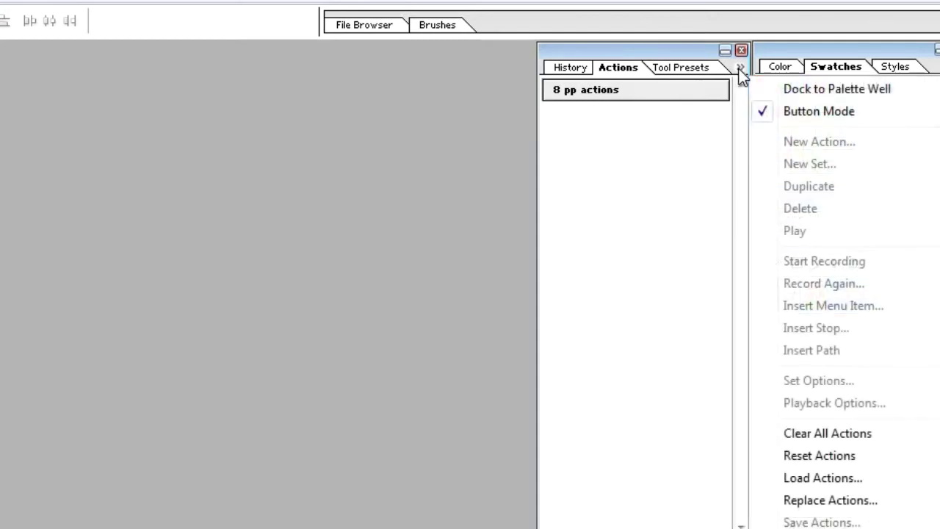
left_click(773, 112)
left_click(644, 111)
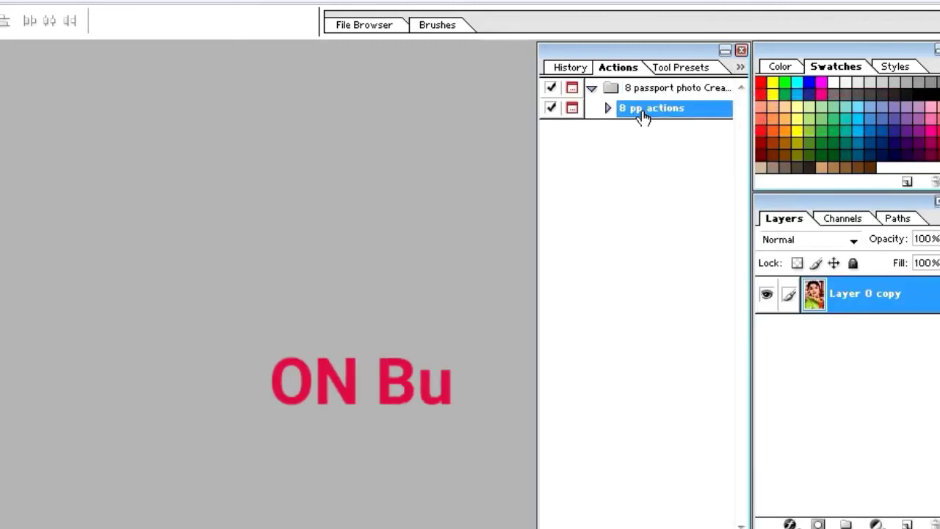
- Turn on Button Mode for the Actions palette and run "8 pp actions" on the portrait
left_click(741, 68)
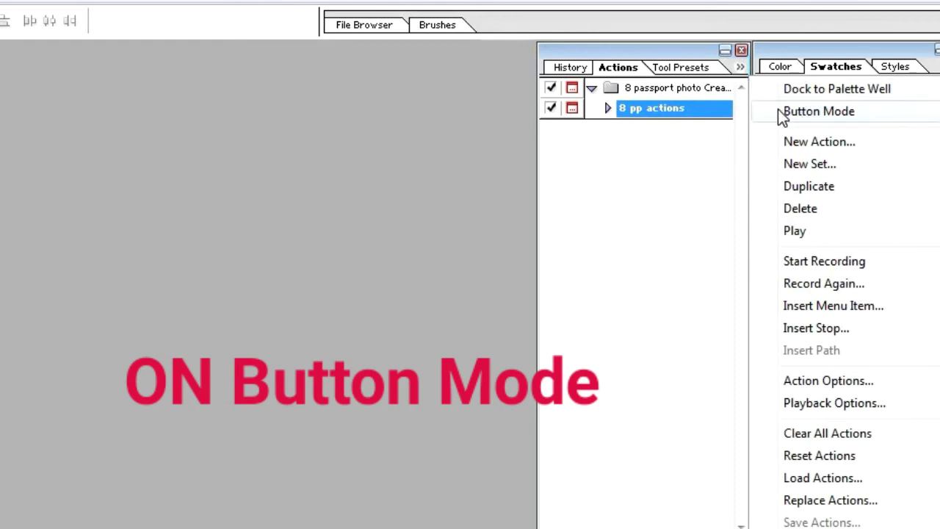
left_click(780, 111)
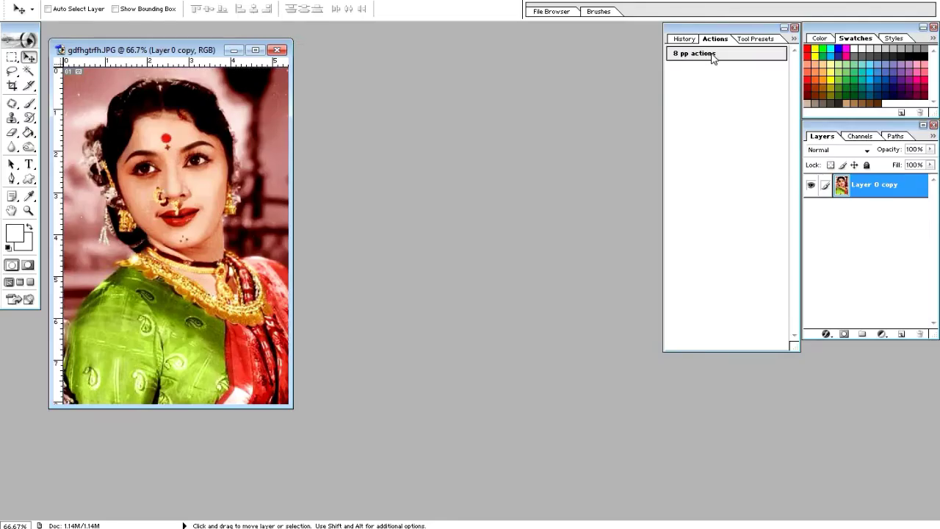
left_click(711, 56)
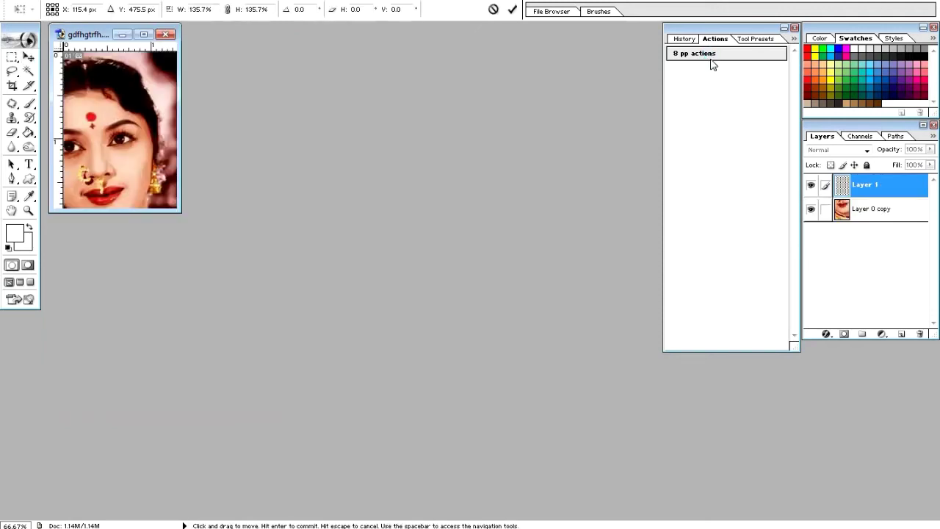
- Maximize the document window, scale the portrait proportionally to about 51.6%, position it to fill the passport frame, and commit the transform
left_click_drag(103, 42, 344, 149)
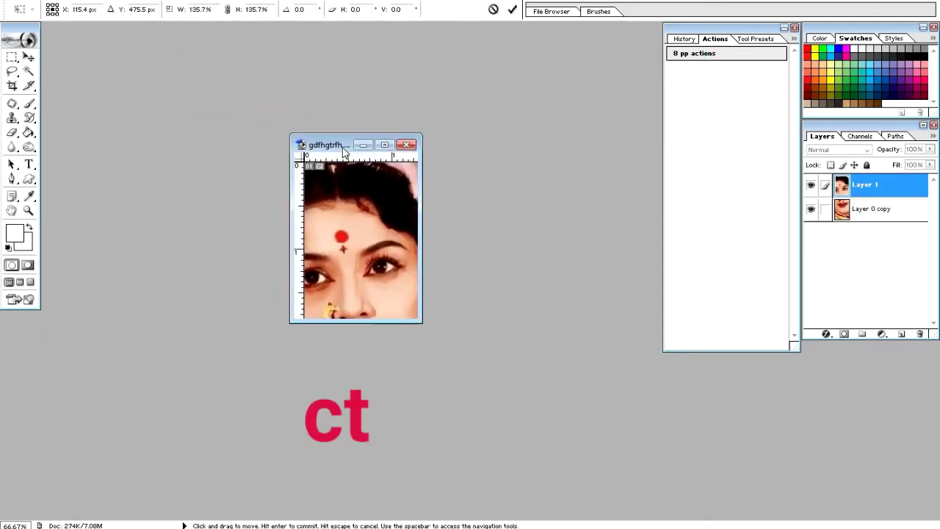
left_click(385, 146)
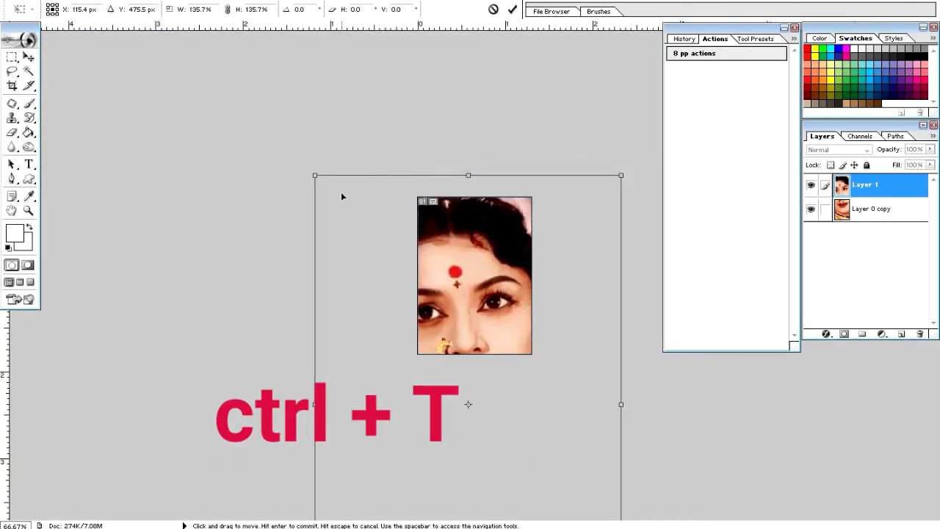
left_click_drag(326, 191, 458, 268)
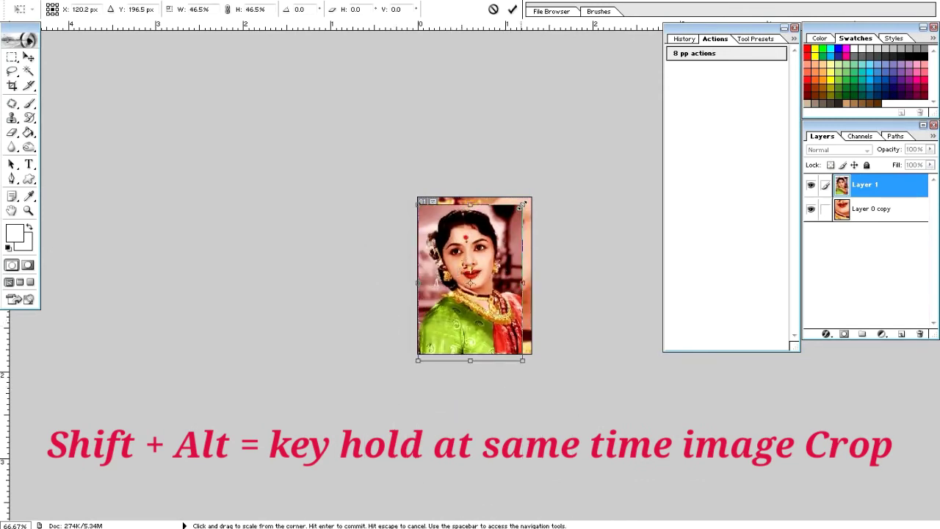
left_click_drag(522, 204, 528, 198)
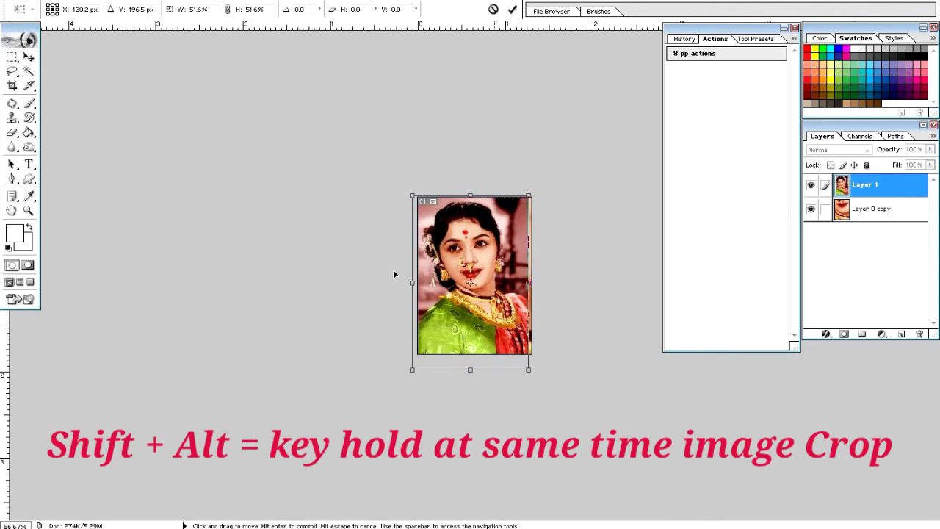
left_click_drag(393, 274, 498, 256)
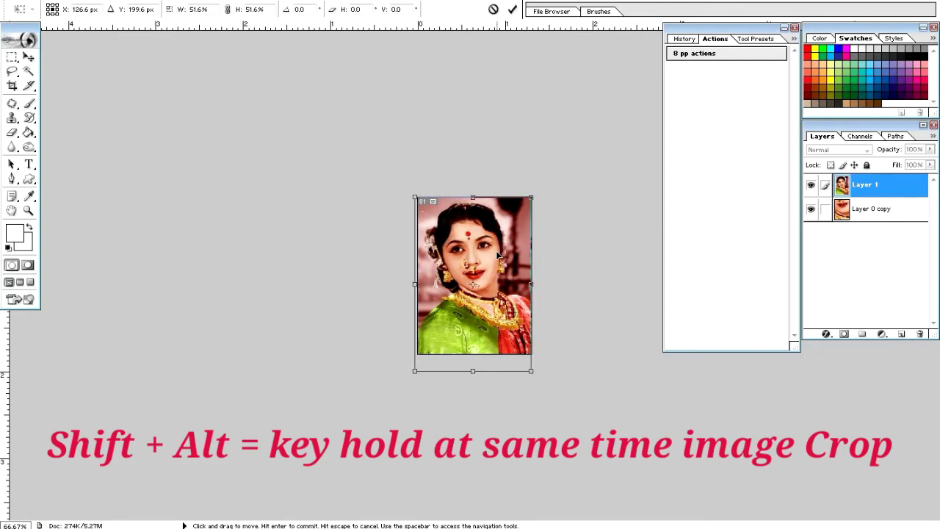
left_click_drag(498, 256, 497, 253)
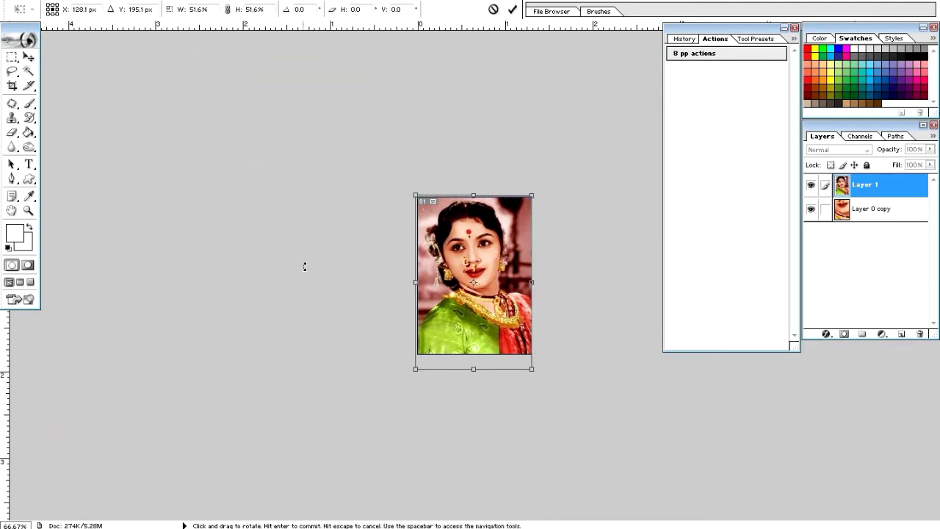
key("Return")
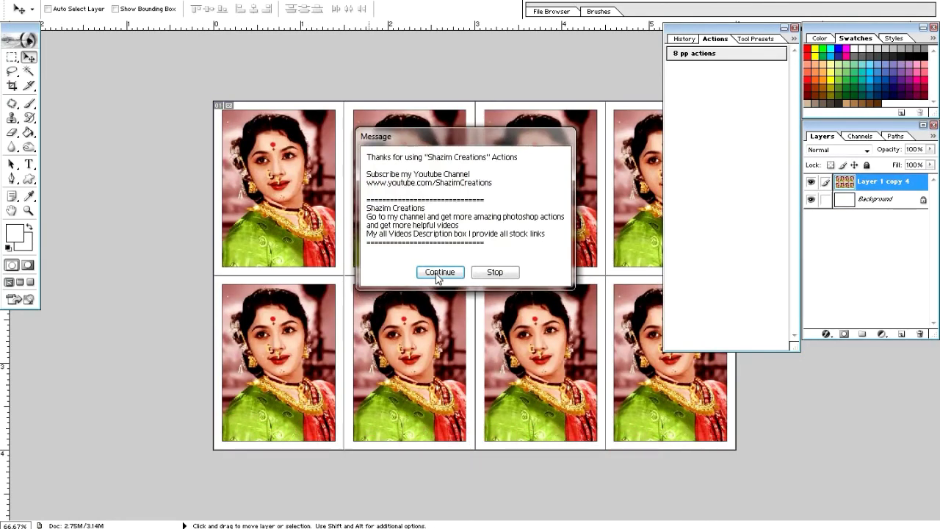
- Continue past the action's closing message and collapse the Actions palette to uncover the photo sheet
left_click(439, 273)
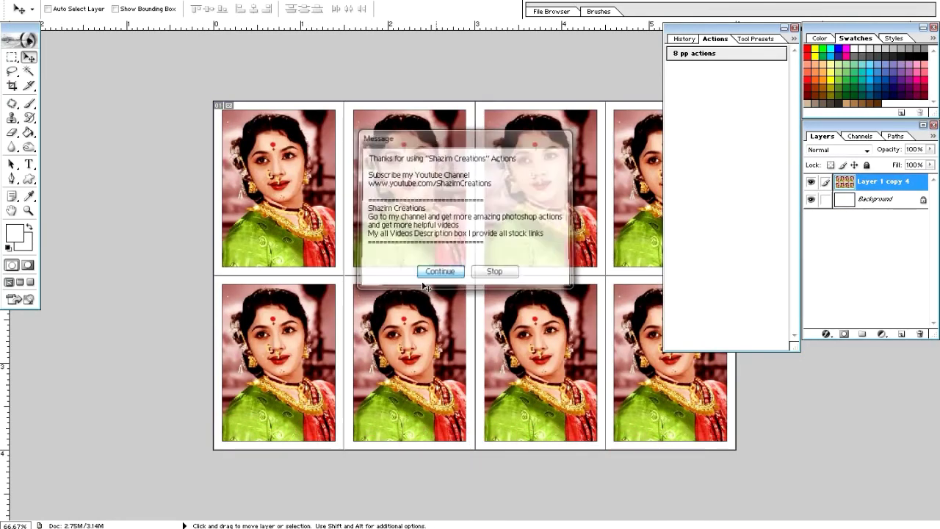
left_click(784, 27)
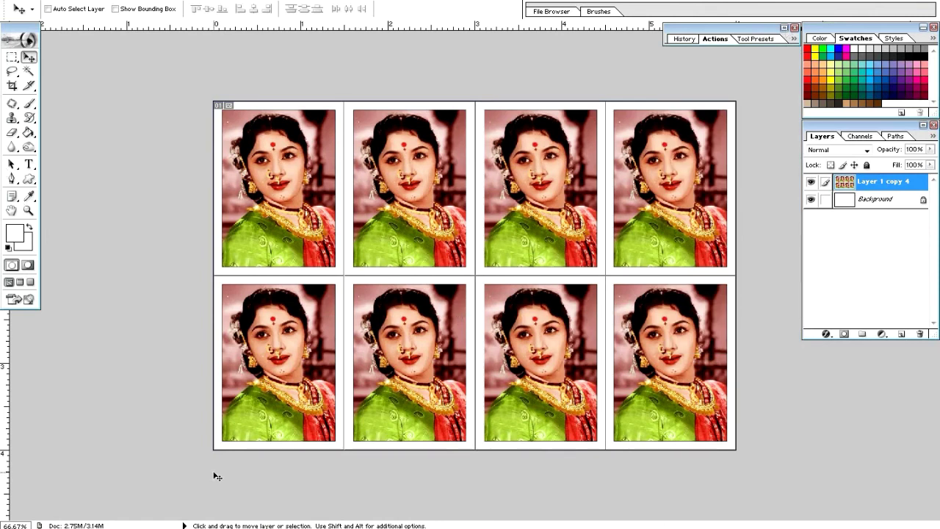
- Hide and reshow the layer holding the eight photos, and undo a small trial move of it
left_click(812, 182)
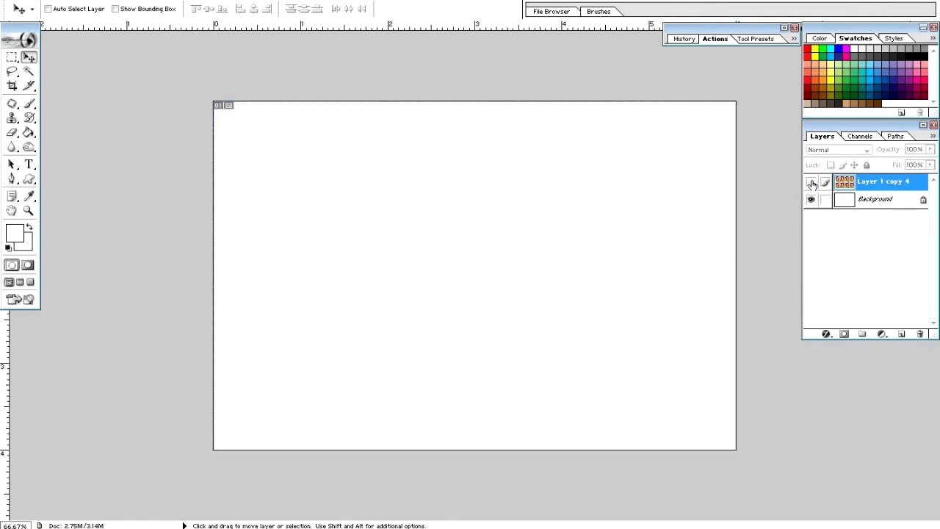
left_click(811, 182)
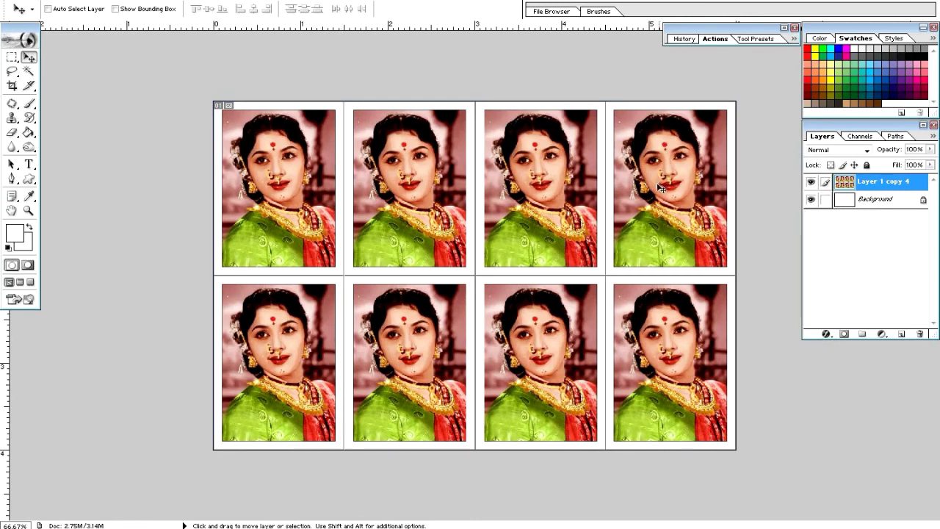
mouse_move(661, 188)
left_mouse_down()
mouse_move(652, 188)
mouse_move(650, 215)
mouse_move(667, 188)
left_mouse_up()
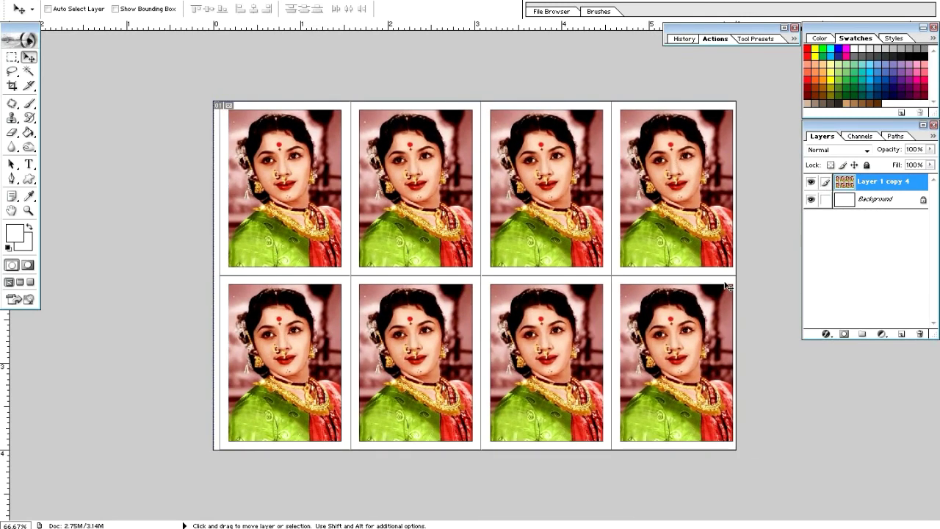
key("ctrl+z")
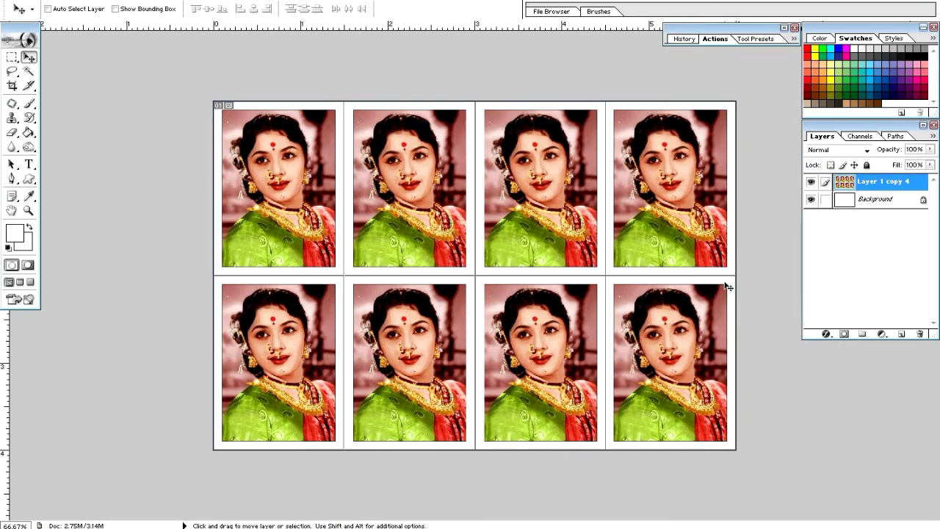
key("ctrl+space")
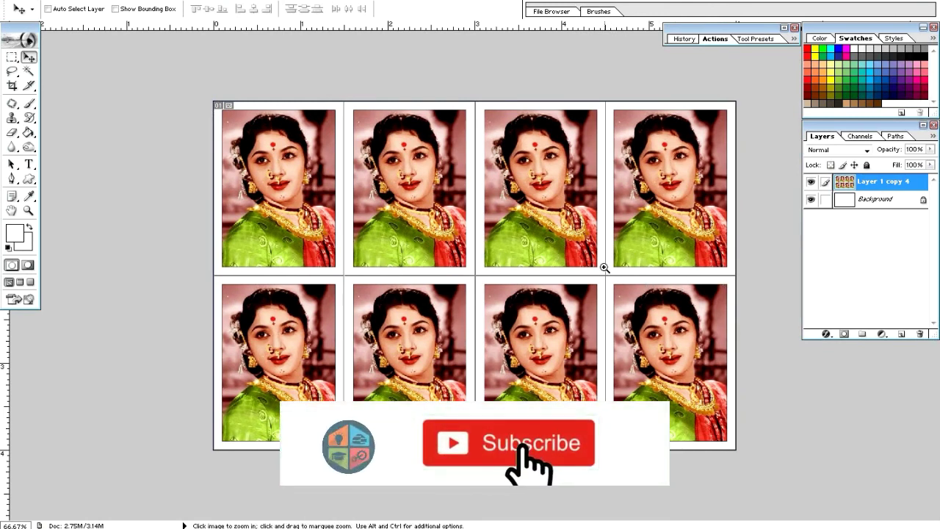
left_click(604, 268)
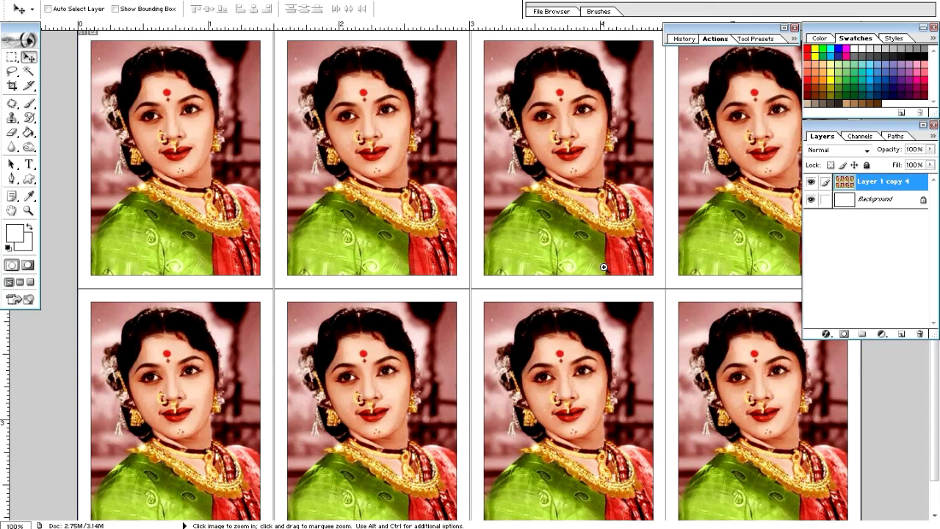
left_click(604, 267, "ctrl+alt")
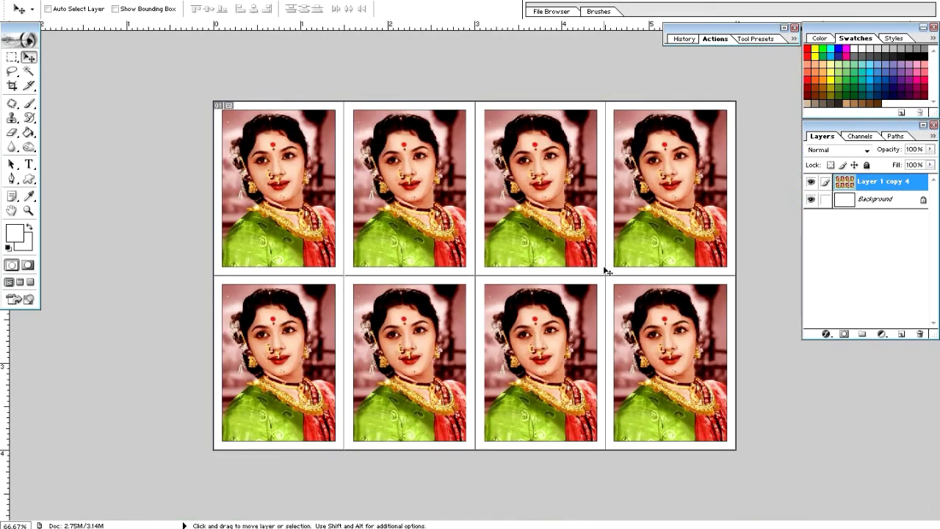